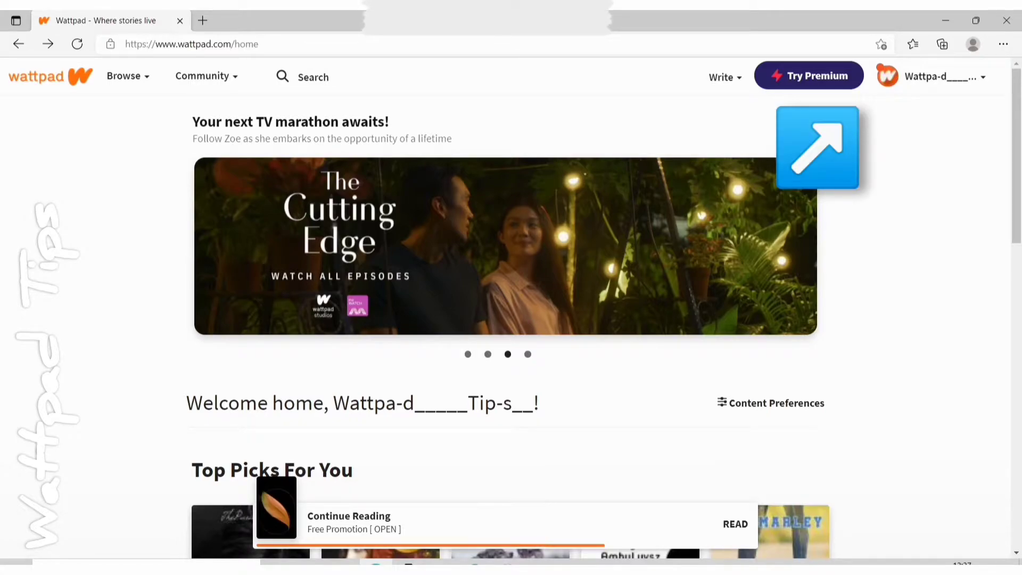
Open the "Note:" part of the story Free Promotion [ OPEN ] for editing from the account's own stories.
click(945, 76)
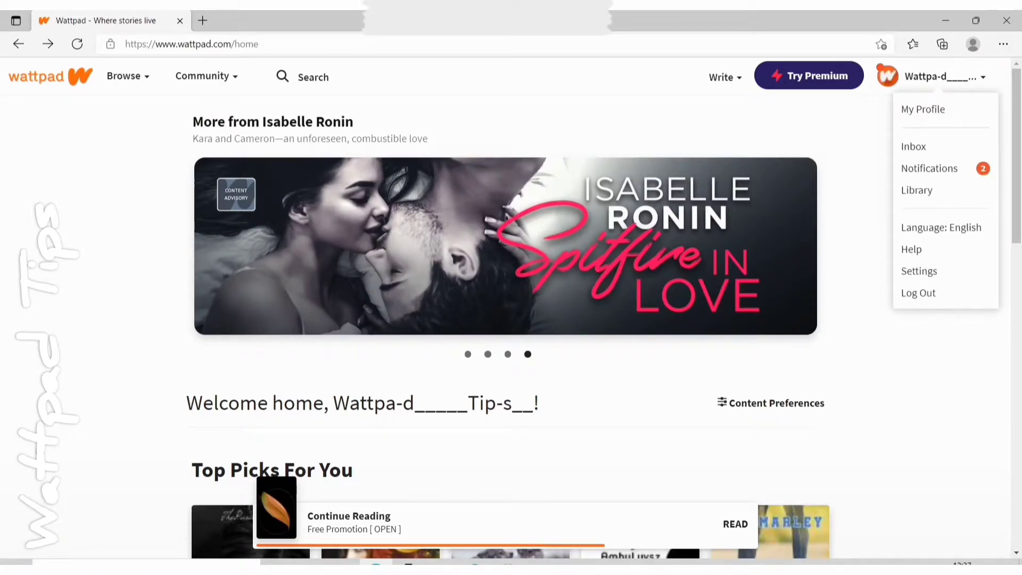
click(923, 110)
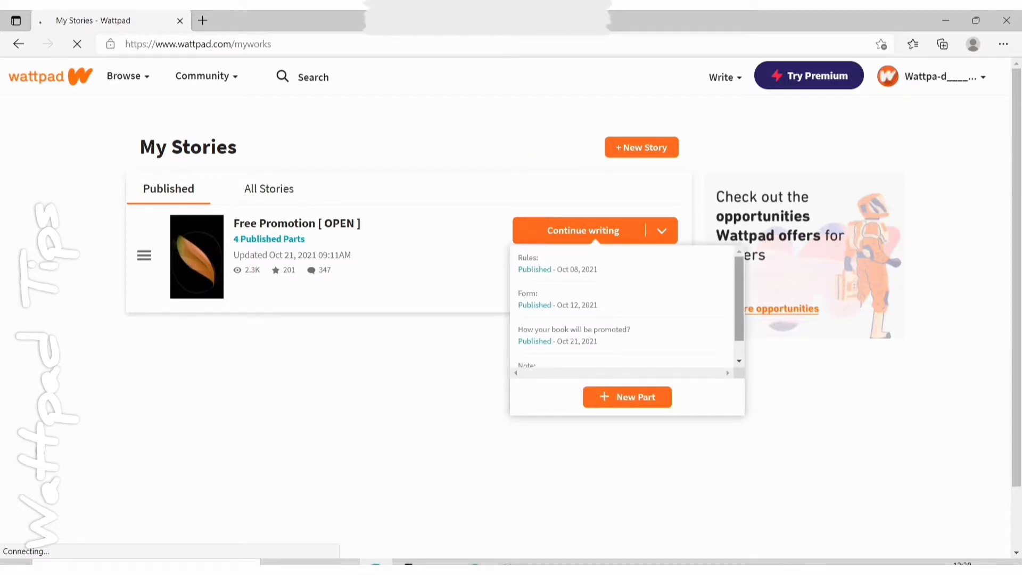
scroll(623, 305, down, 1)
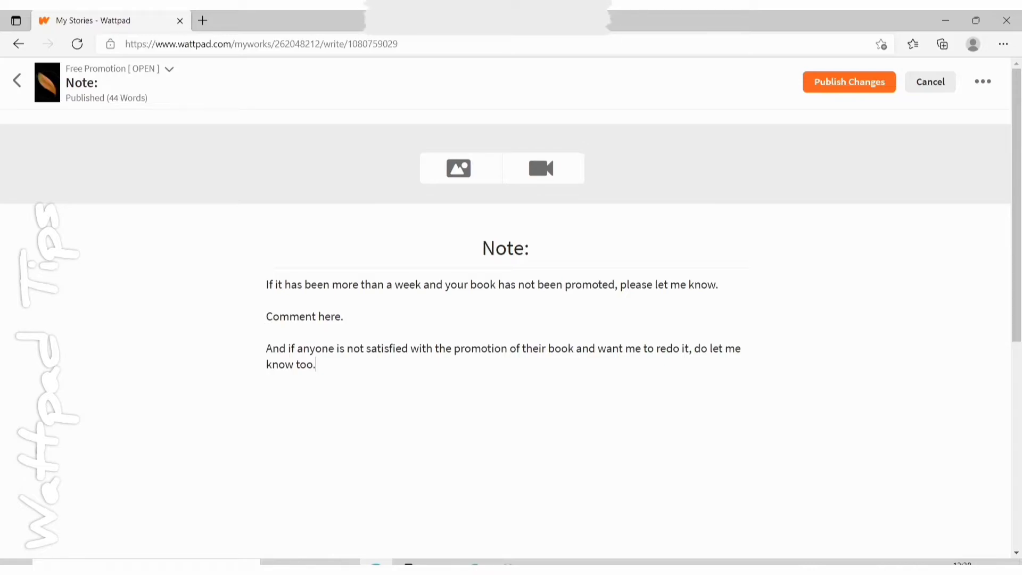
Insert the image file "download (1)" from the DRAWINGS folder below the last paragraph of the part.
click(266, 427)
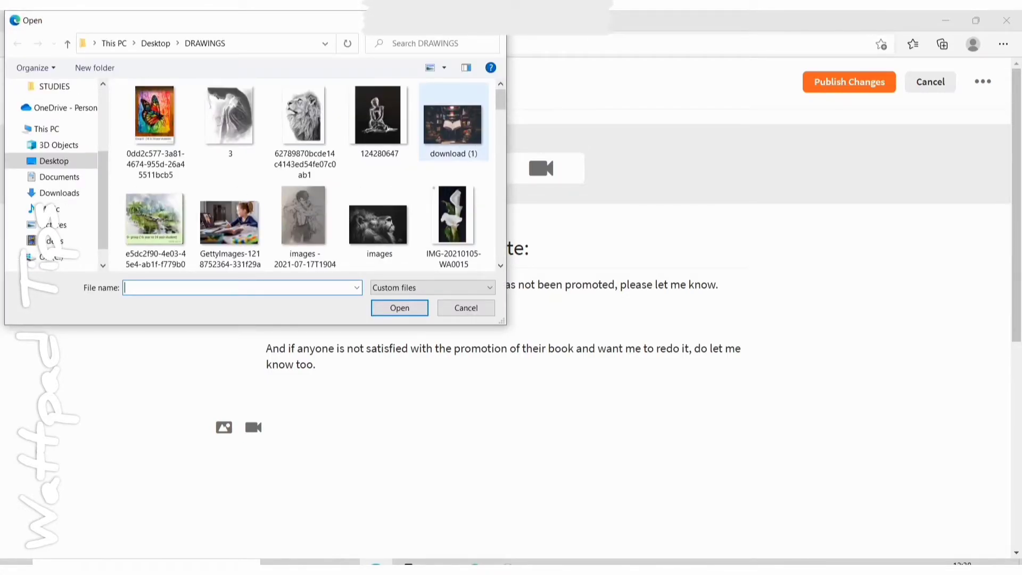
click(453, 124)
click(399, 308)
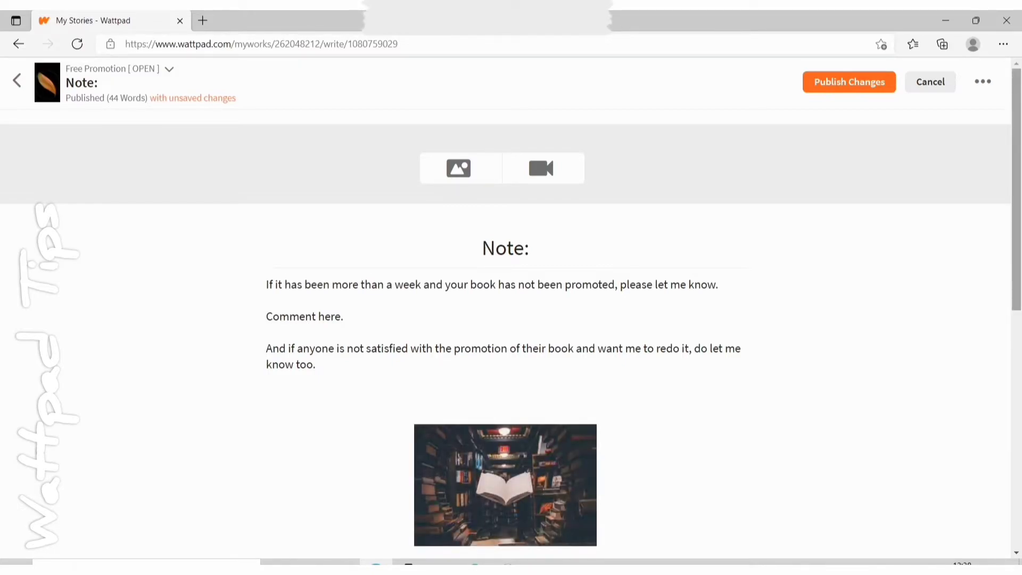
scroll(511, 306, down, 3)
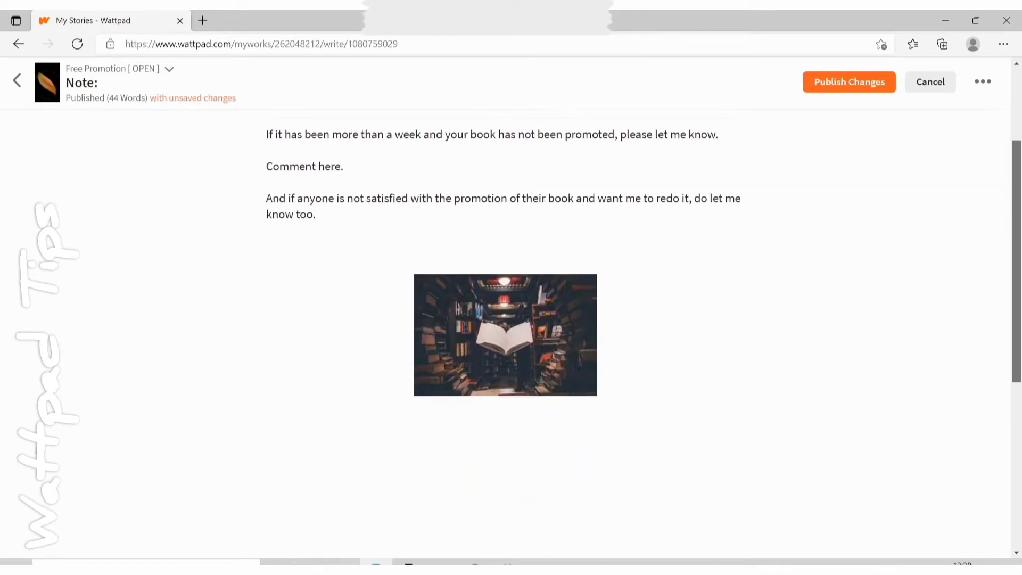
scroll(511, 307, up, 2)
Embed the YouTube video "Write what disturbs you | Wattpad Tips" below the inserted image by pasting its copied URL.
scroll(511, 307, down, 3)
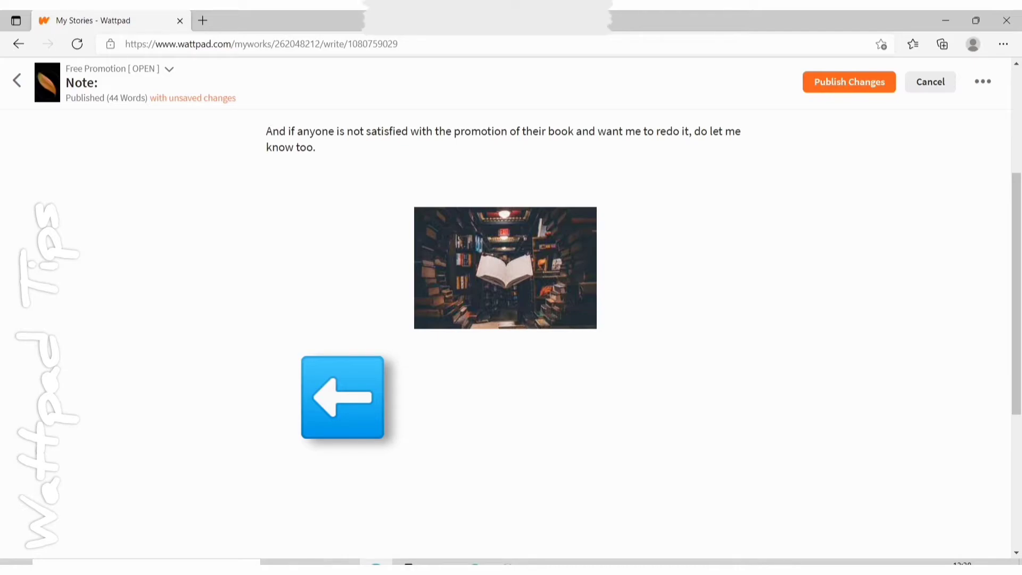
click(266, 388)
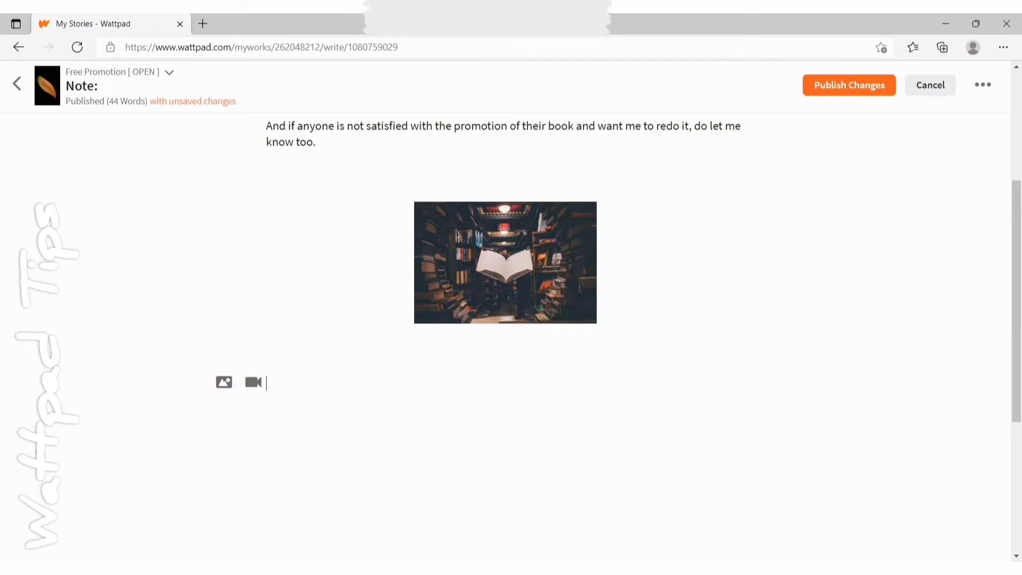
click(253, 382)
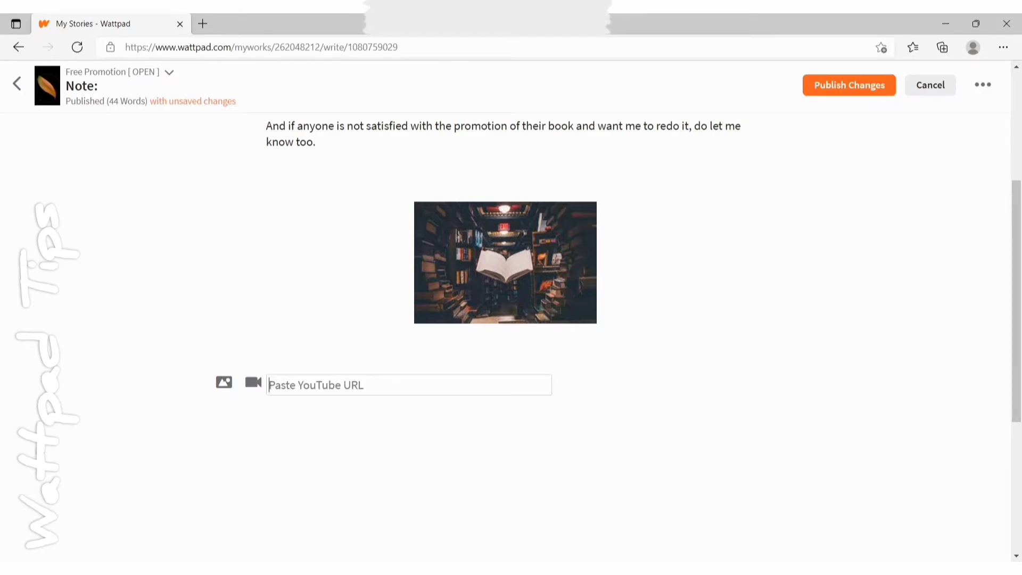
right_click(301, 385)
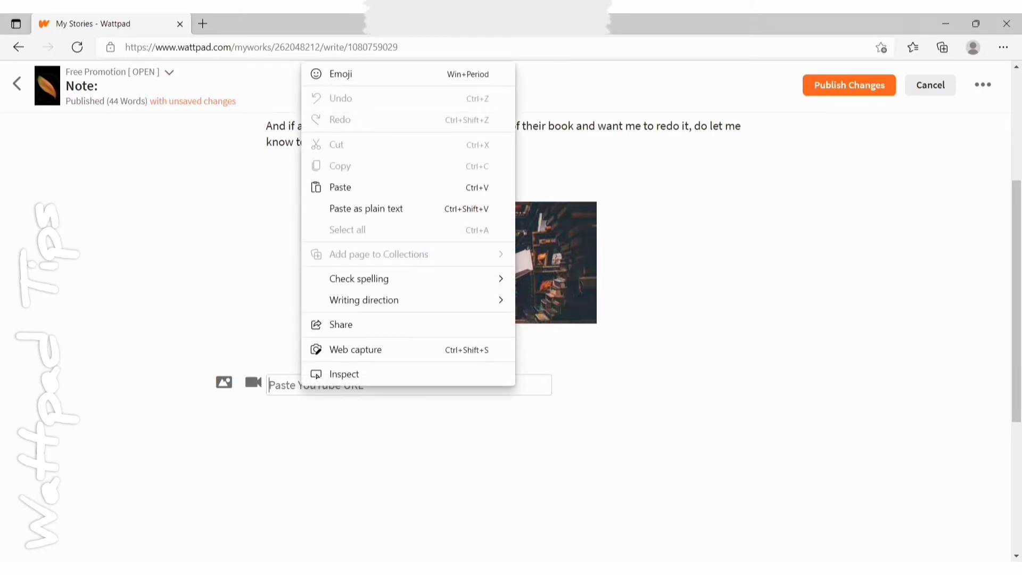
click(340, 187)
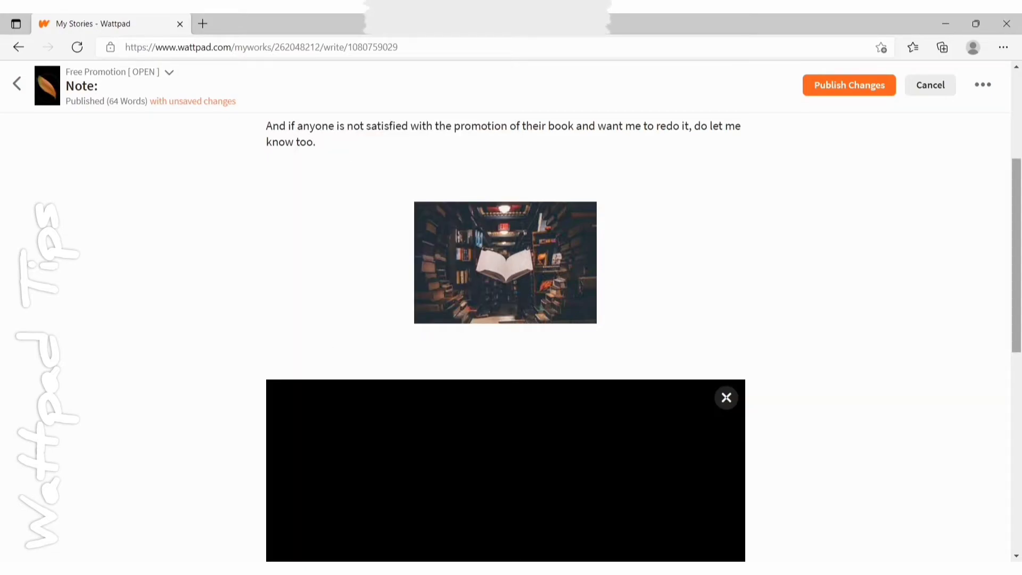
scroll(514, 373, down, 2)
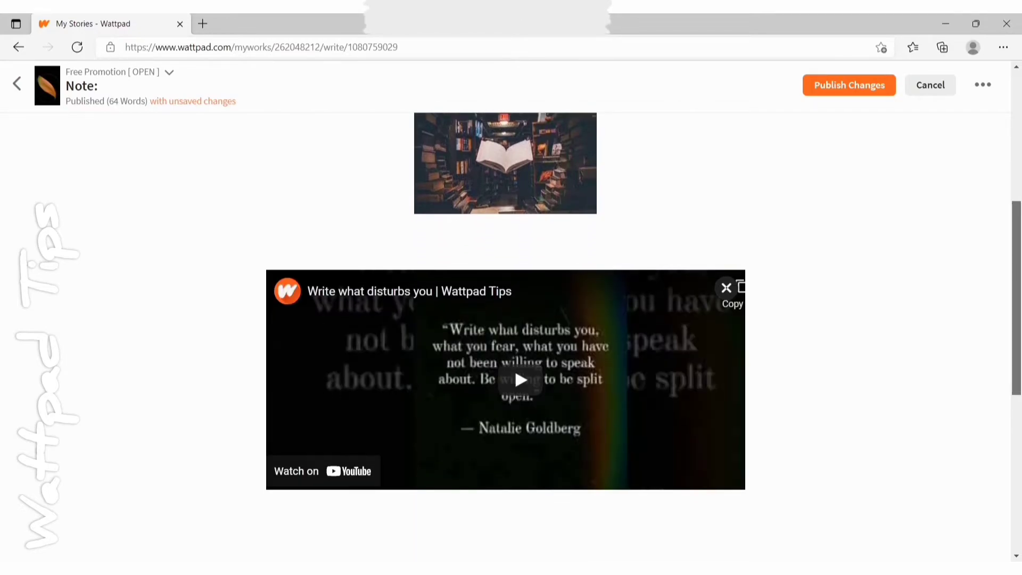
scroll(513, 365, down, 1)
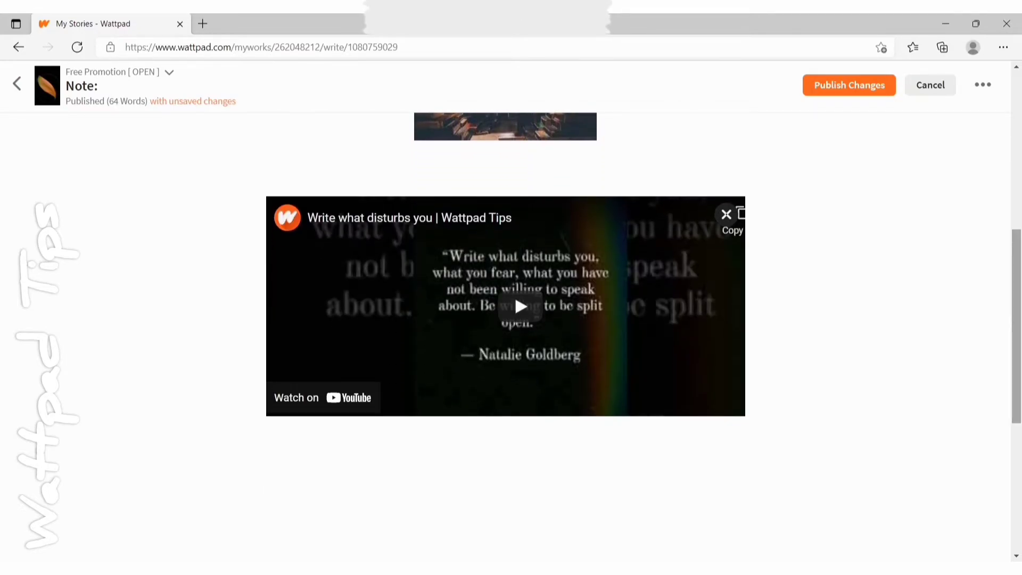
scroll(506, 320, down, 2)
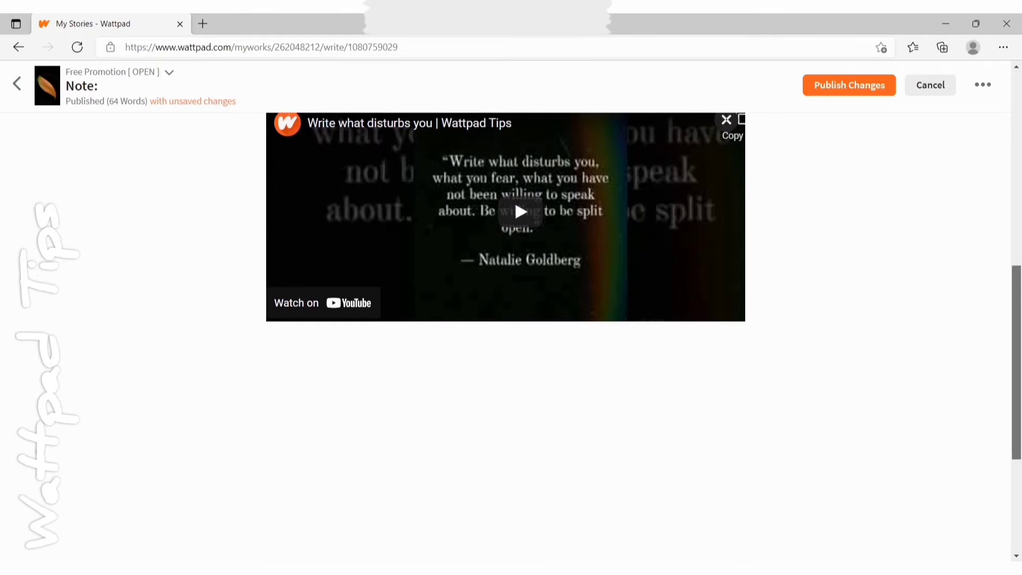
scroll(506, 319, up, 3)
scroll(505, 320, down, 4)
scroll(514, 154, up, 5)
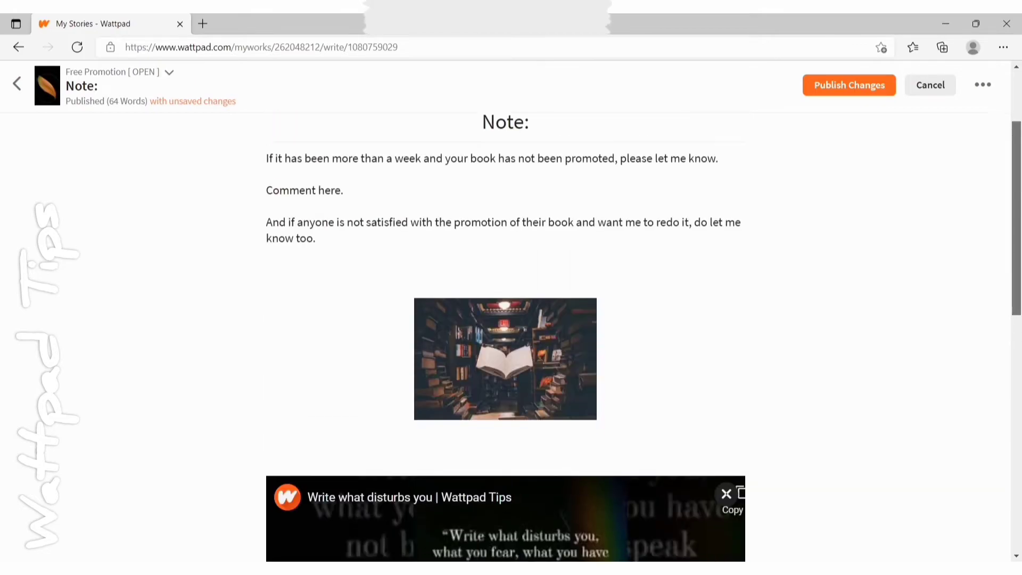
Delete the inserted library image above the embedded video.
scroll(514, 486, down, 1)
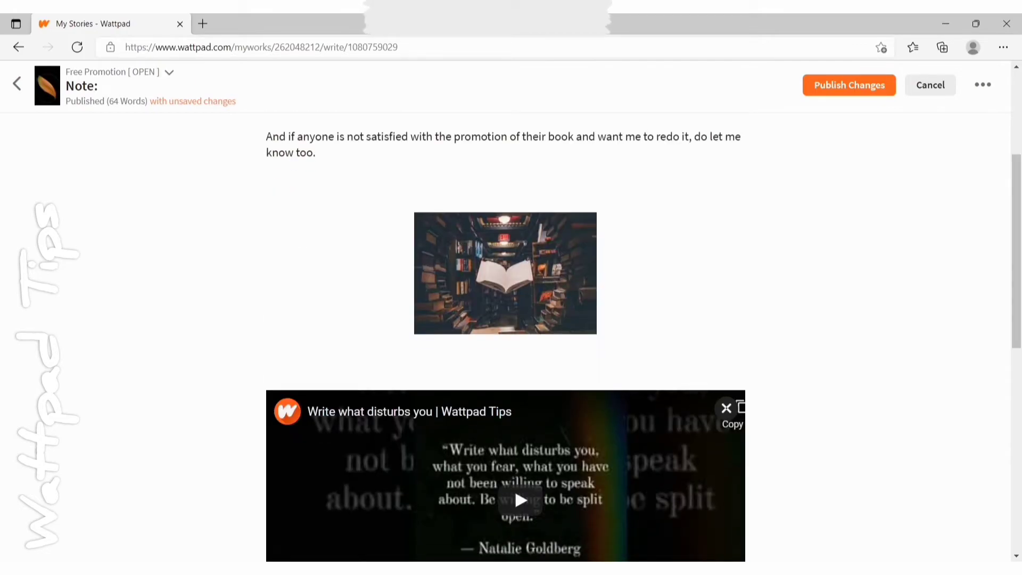
click(504, 273)
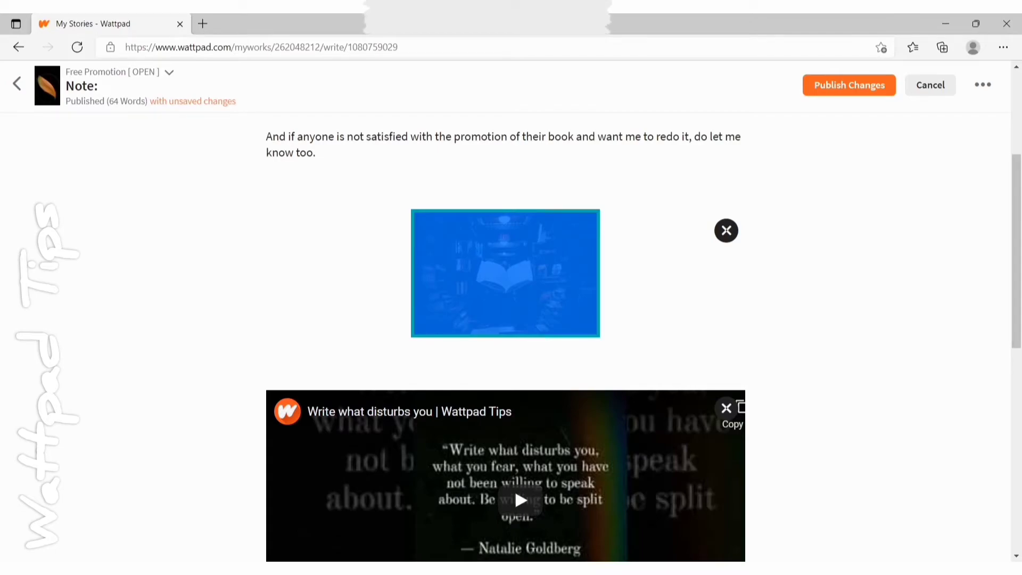
key(Delete)
scroll(506, 320, up, 1)
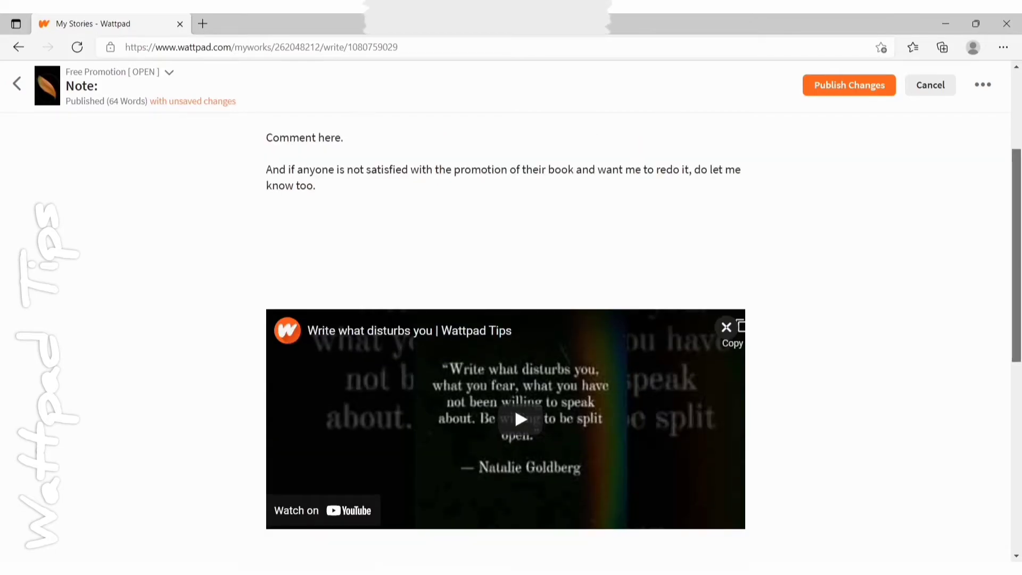
scroll(505, 319, up, 2)
scroll(506, 320, down, 6)
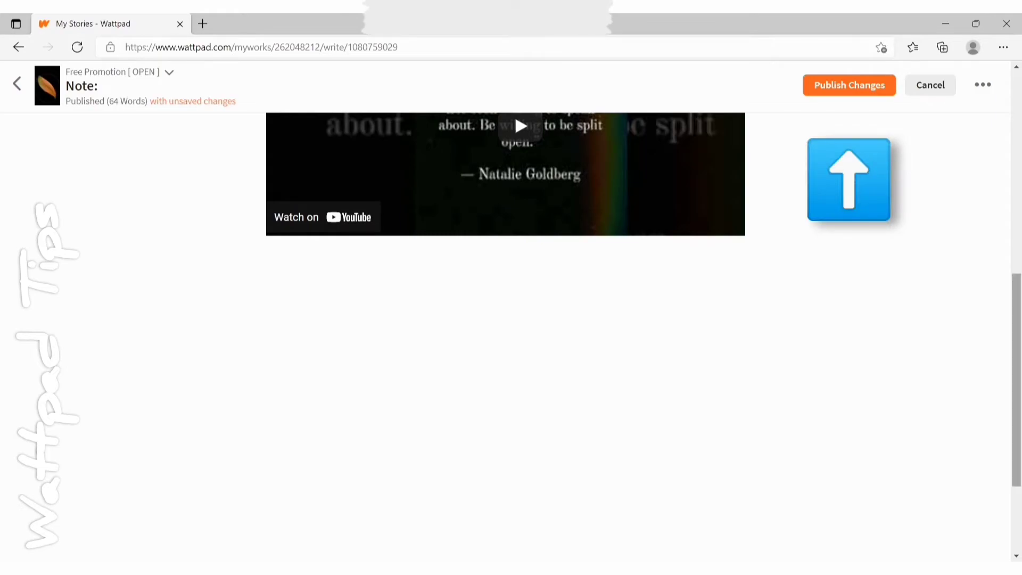
Publish the changes to the "Note:" part and dismiss the congratulations dialog.
scroll(505, 319, up, 8)
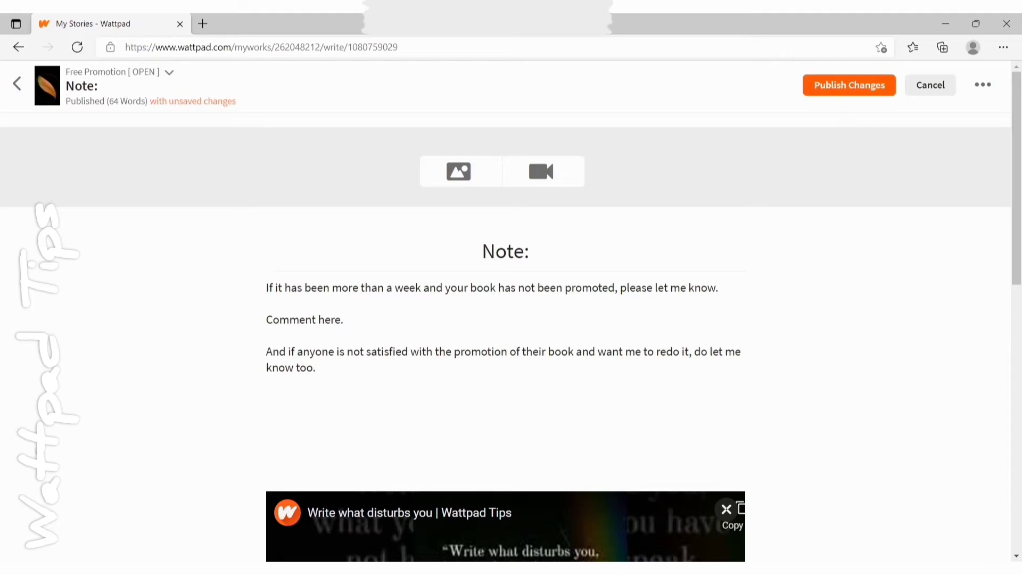
click(848, 85)
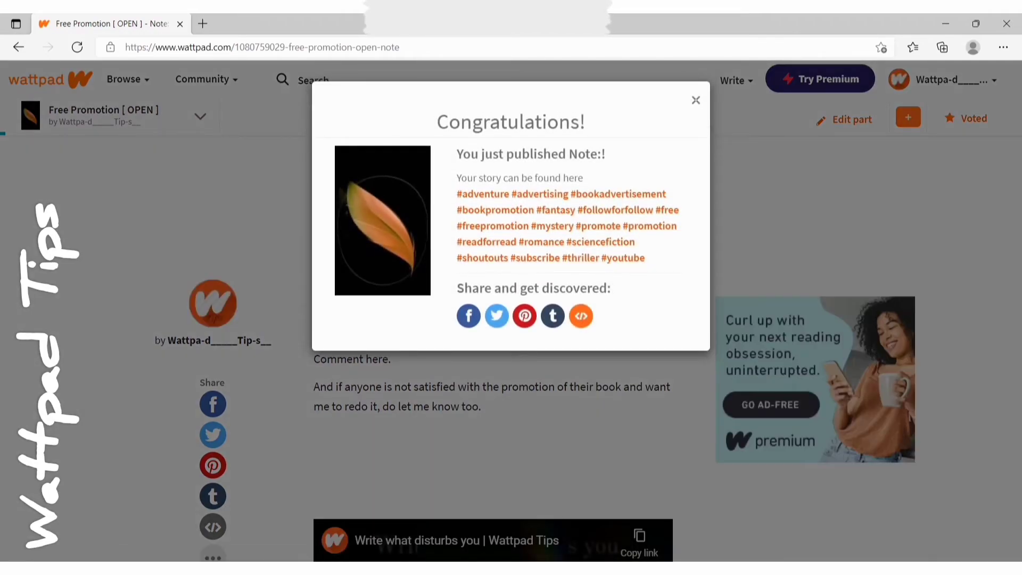
key(Escape)
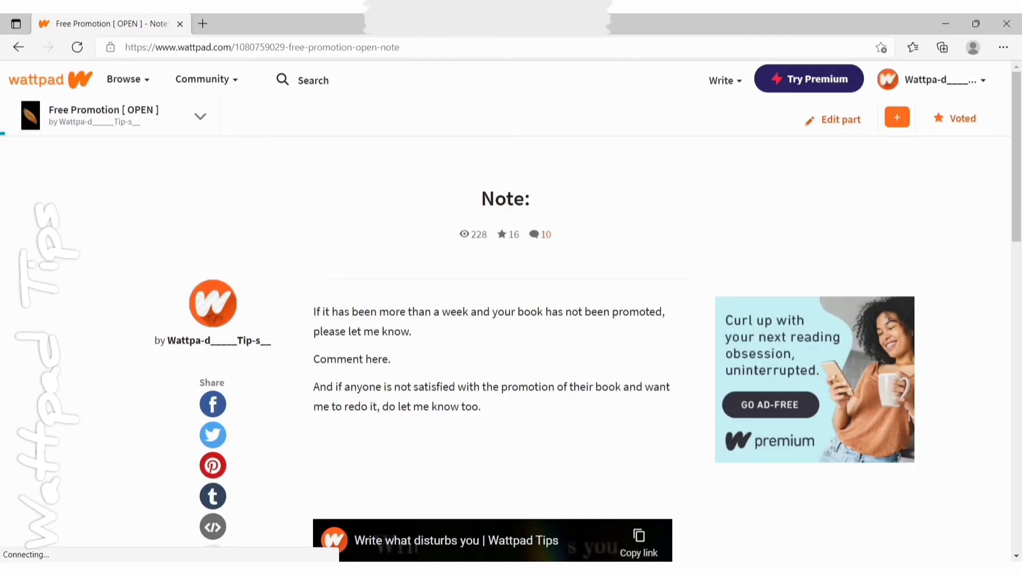
Check the text and embedded video on the published "Note:" page, and reopen the part for editing.
scroll(505, 319, down, 6)
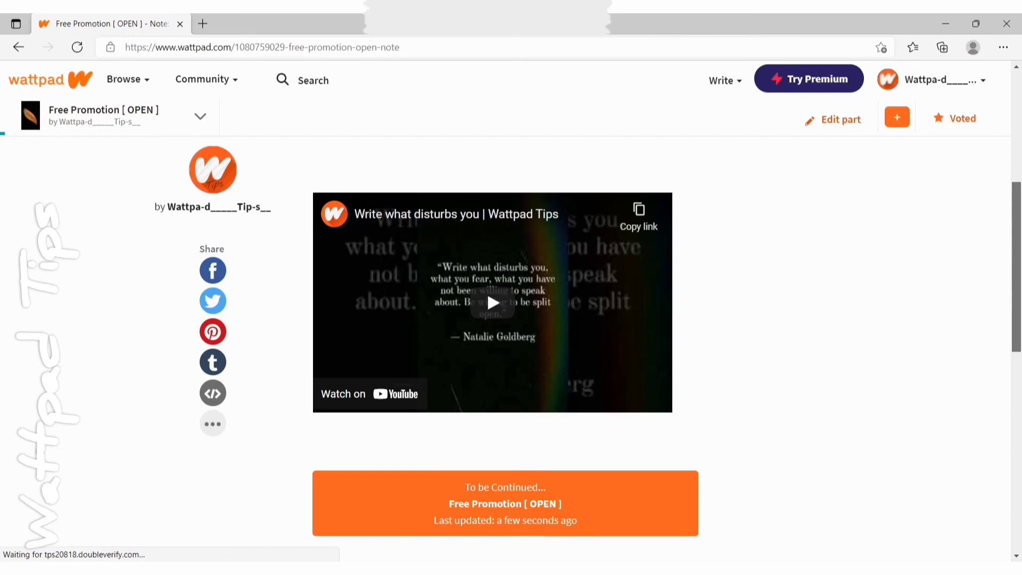
drag(1016, 267, 1016, 227)
scroll(486, 405, up, 4)
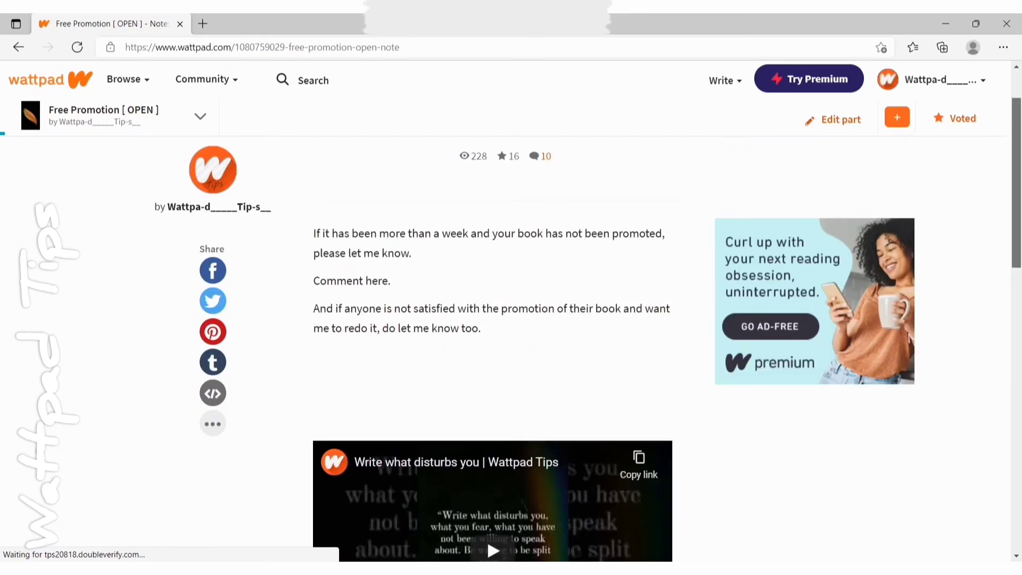
scroll(486, 406, down, 3)
scroll(487, 406, up, 3)
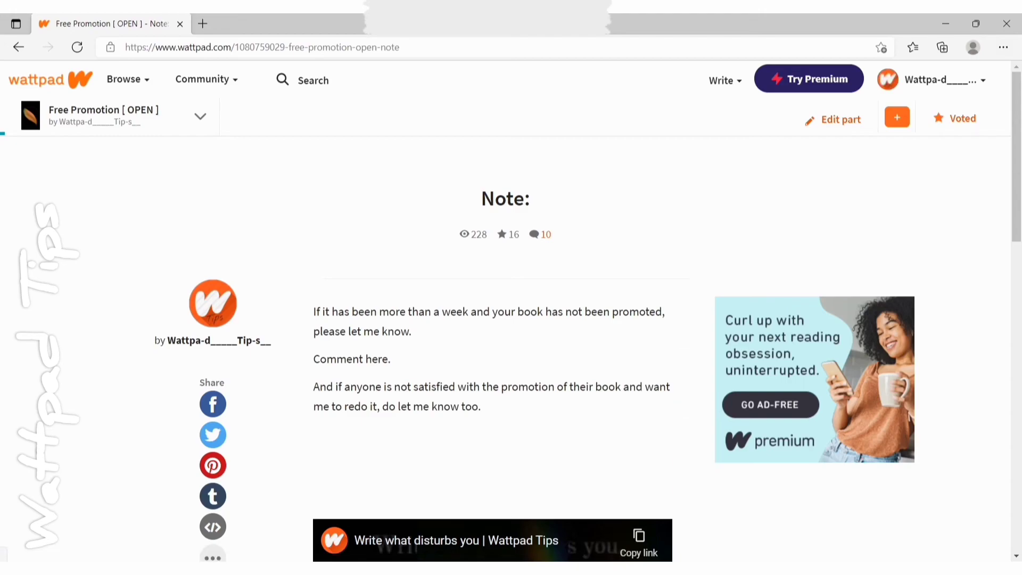
click(841, 119)
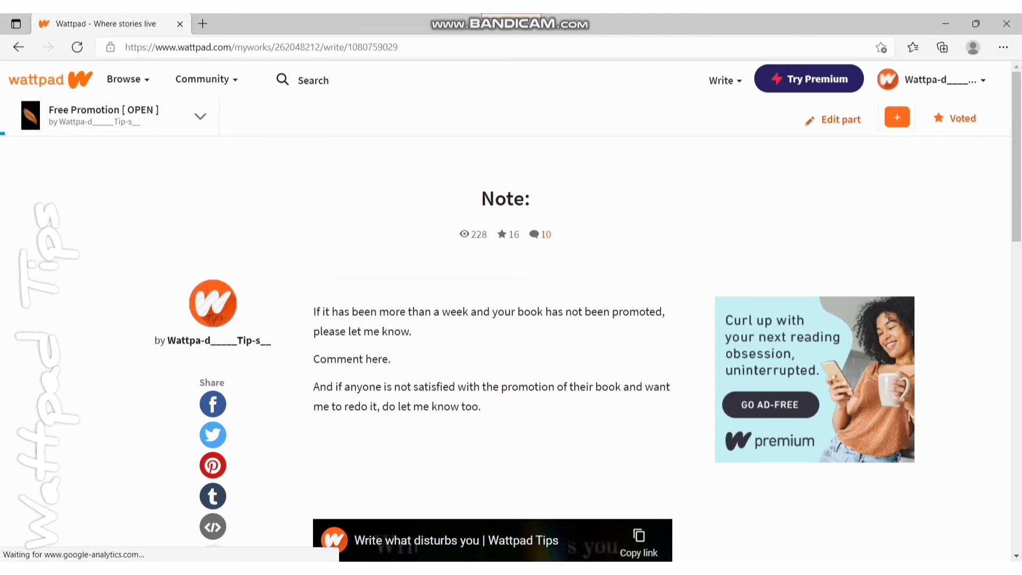